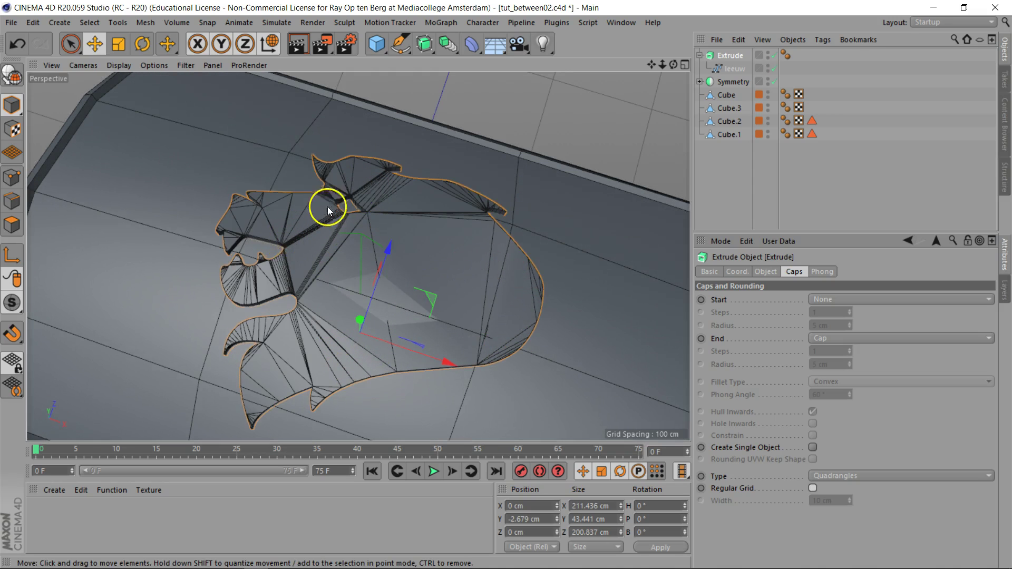
Step: Enable the regular grid for the Extrude object's caps and convert the Extrude to an editable polygon object
click(813, 488)
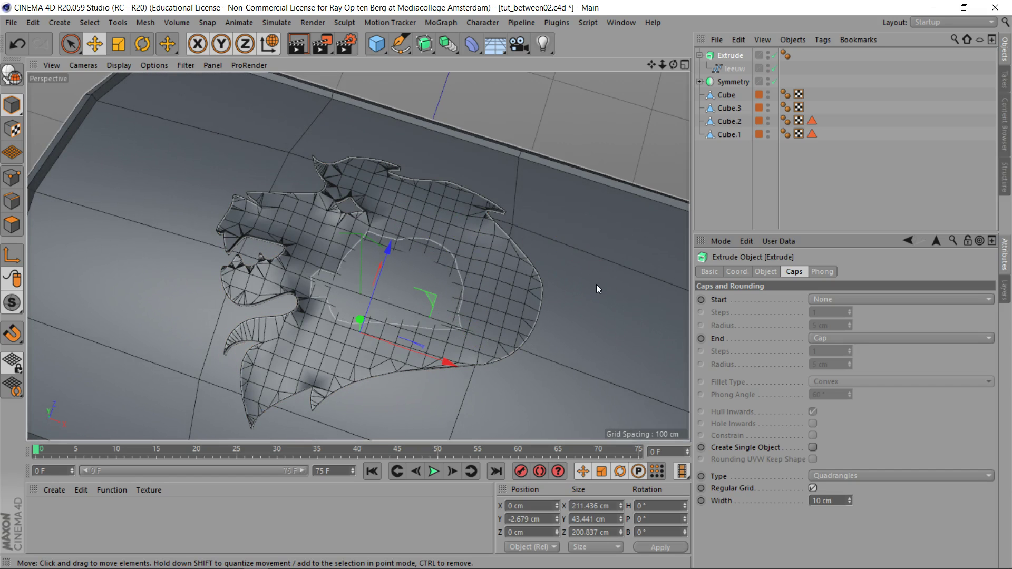
click(511, 243)
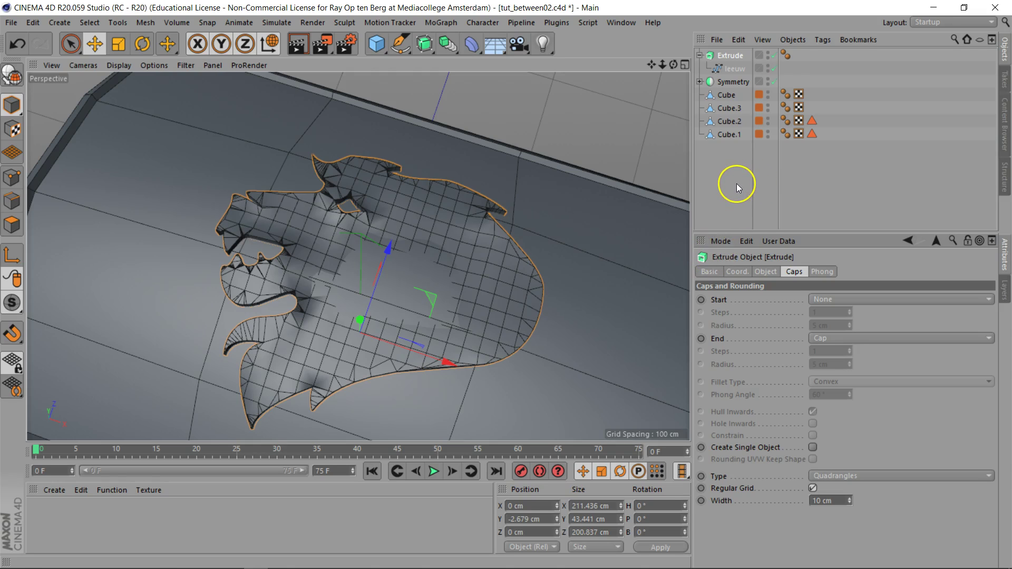
key(c)
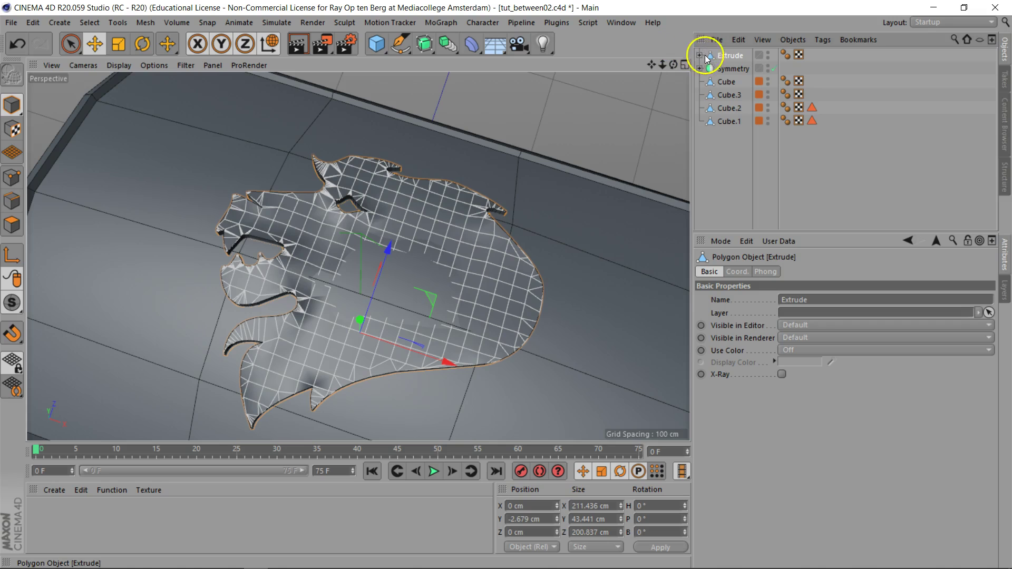
Step: Move the Cap out of the Extrude hierarchy and merge Cap and Extrude with Connect Objects + Delete
click(699, 54)
drag(727, 65, 730, 51)
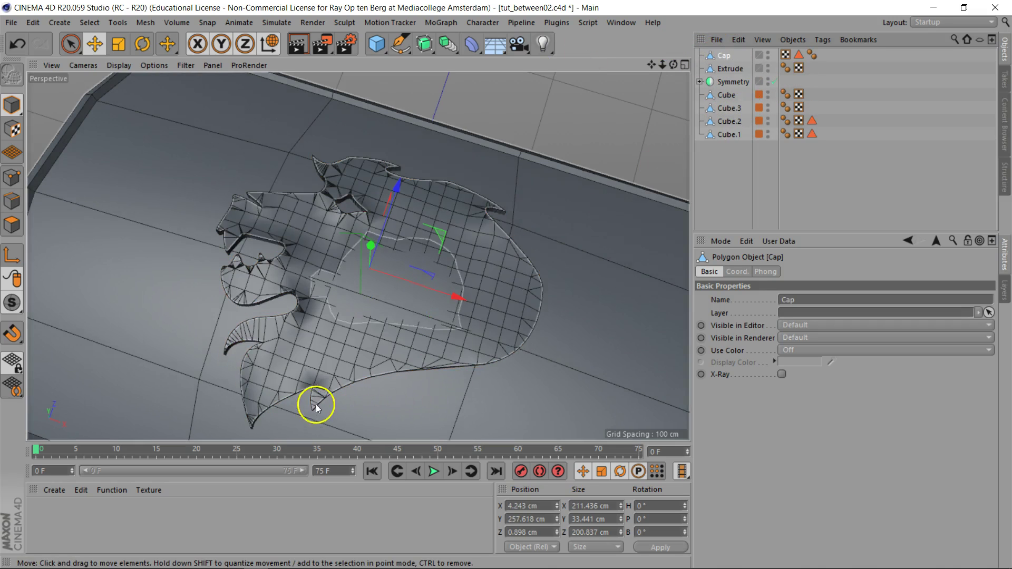
ctrl+click(726, 69)
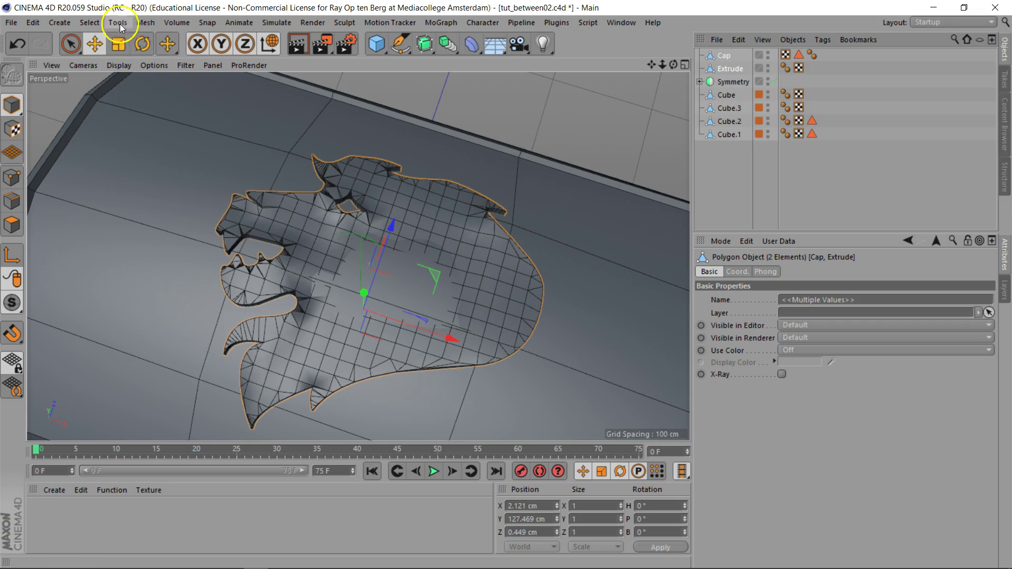
click(145, 23)
mouse_move(147, 41)
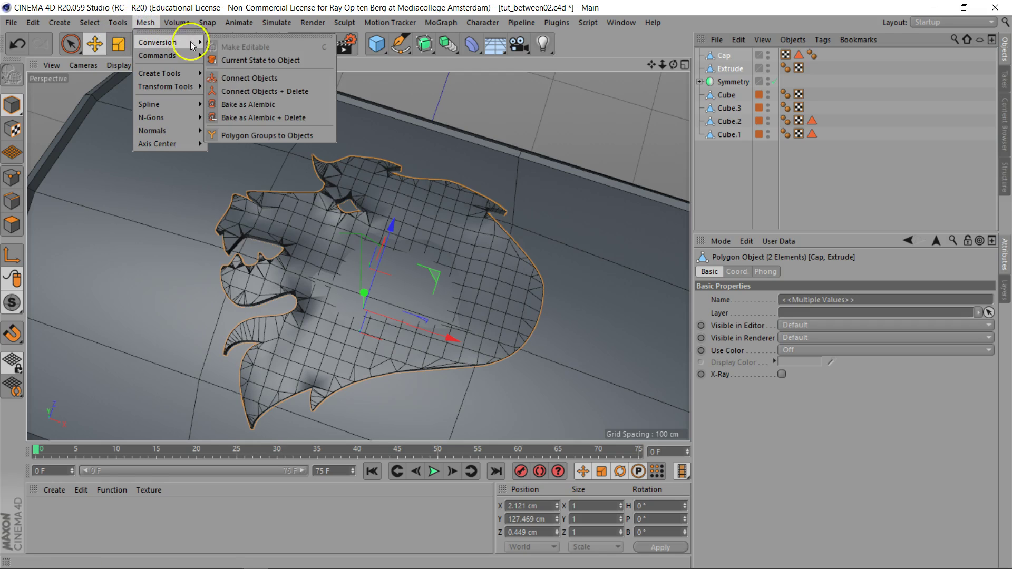
click(275, 91)
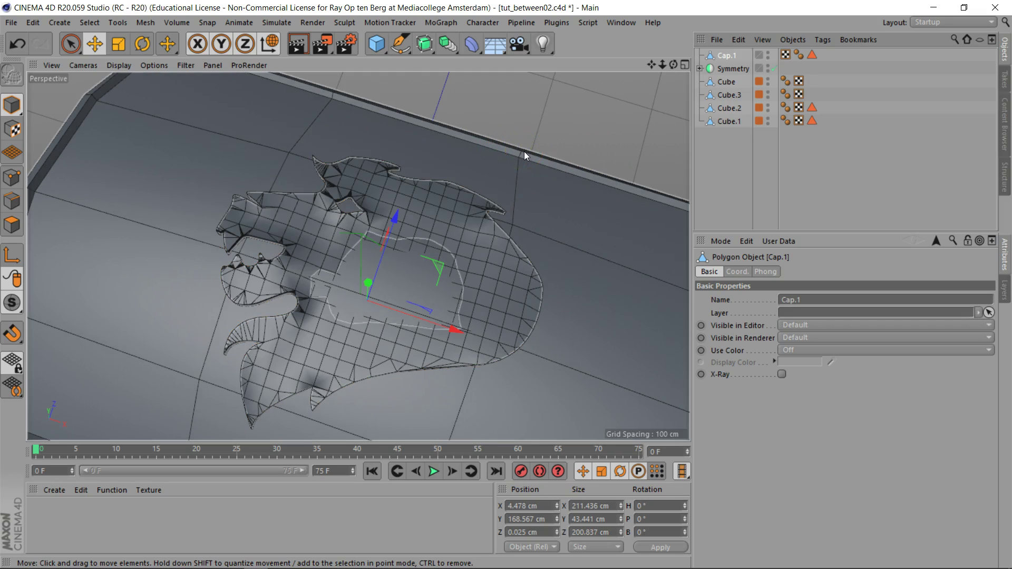
Step: Optimize the merged lion mesh and place it inside a new Polygon Reduction generator
click(147, 23)
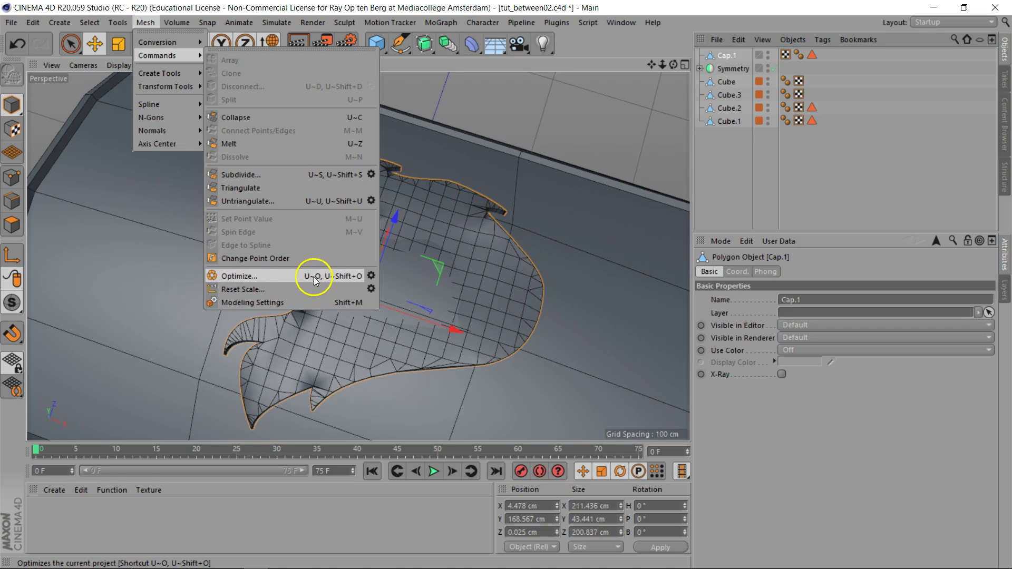
click(266, 277)
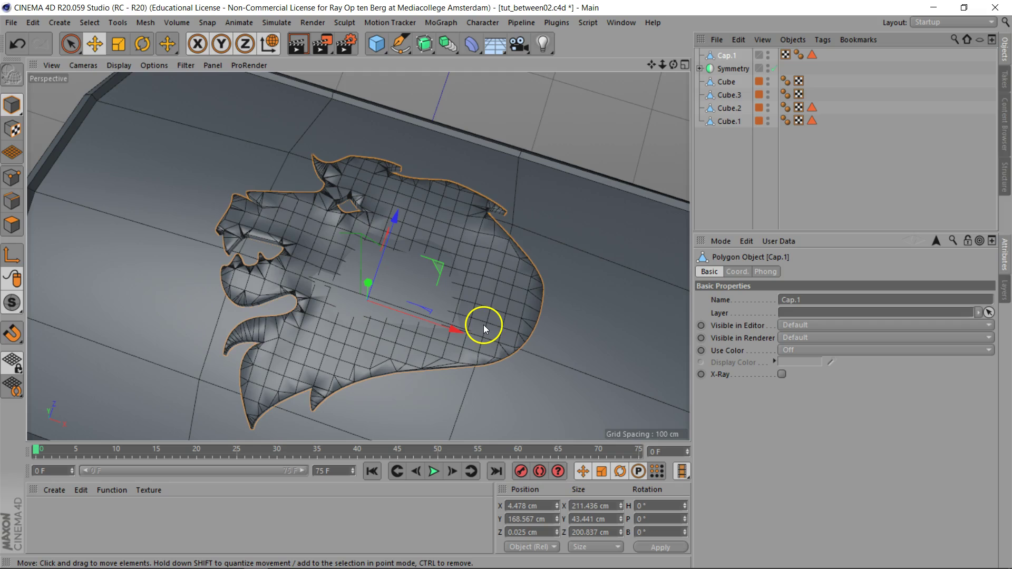
click(446, 44)
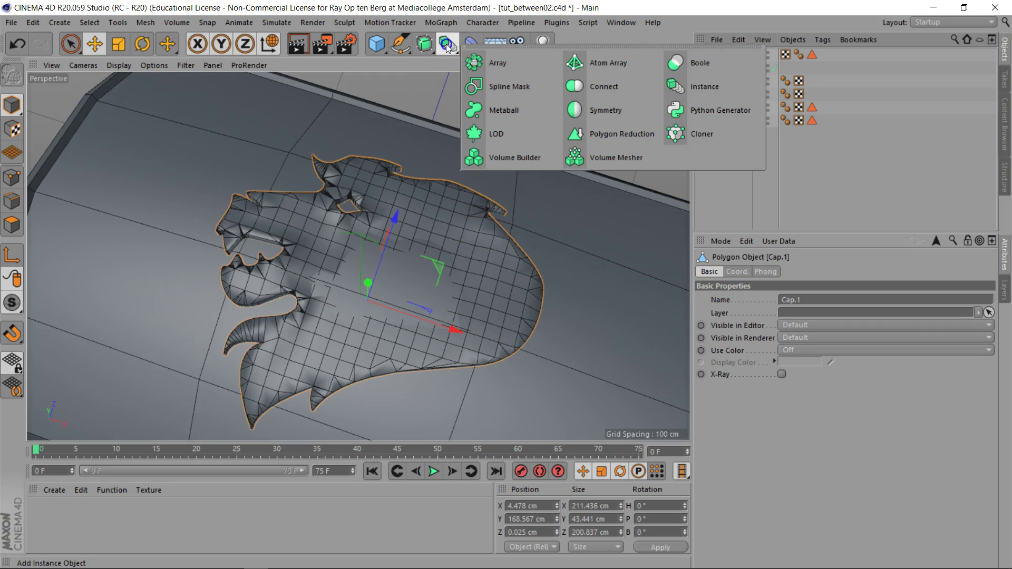
click(612, 134)
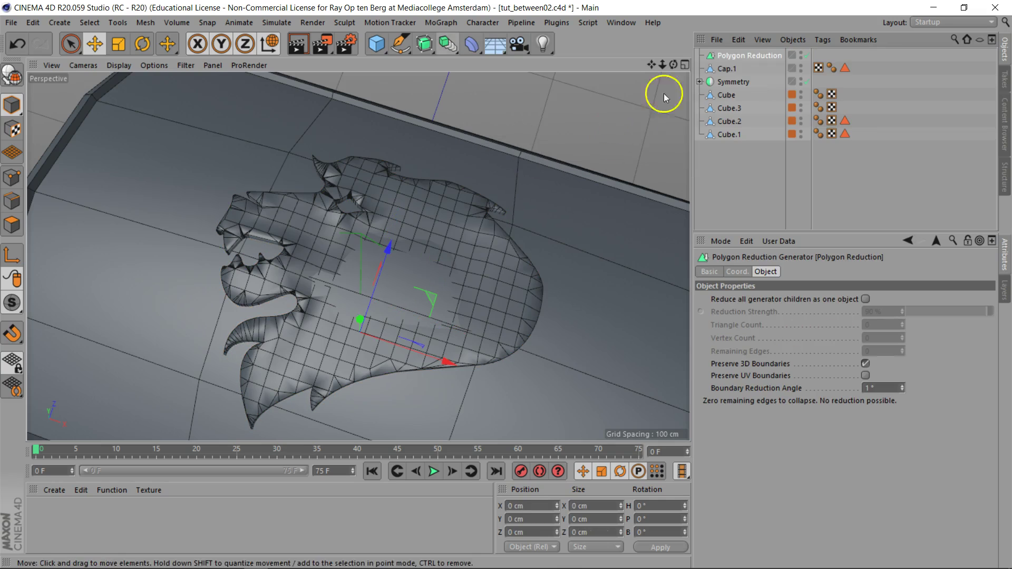
drag(723, 69, 736, 56)
Step: Rename the mesh under the Polygon Reduction generator to leeuw
double_click(734, 69)
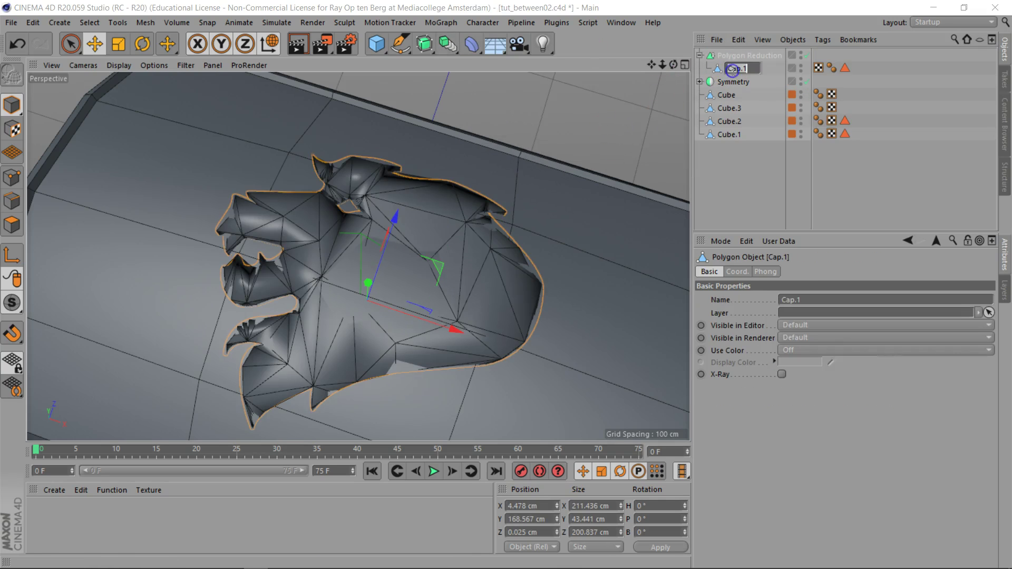
text(leeuw)
key(Return)
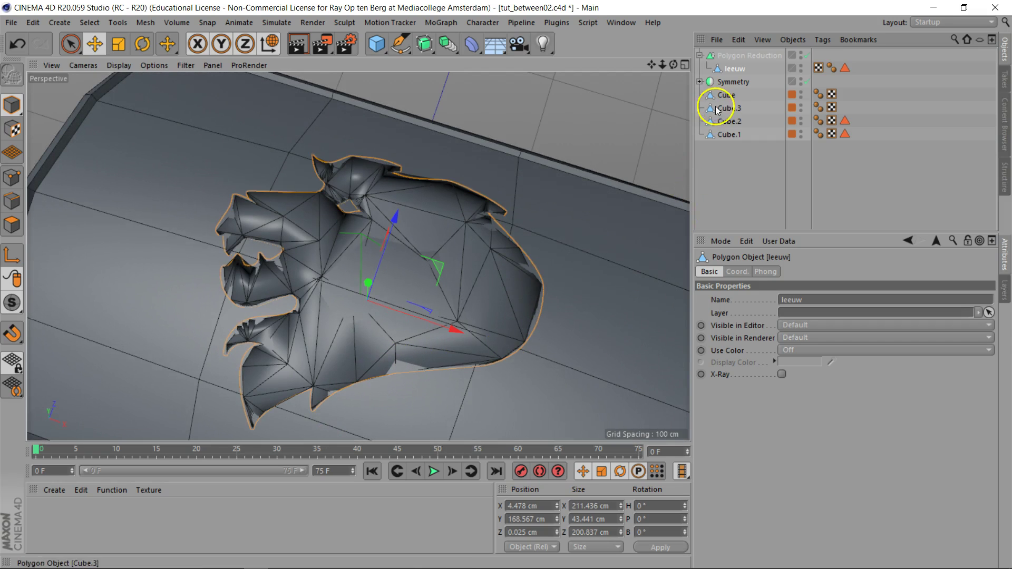
Step: Set the Polygon Reduction generator's Boundary Reduction Angle to 0°
drag(673, 64, 688, 69)
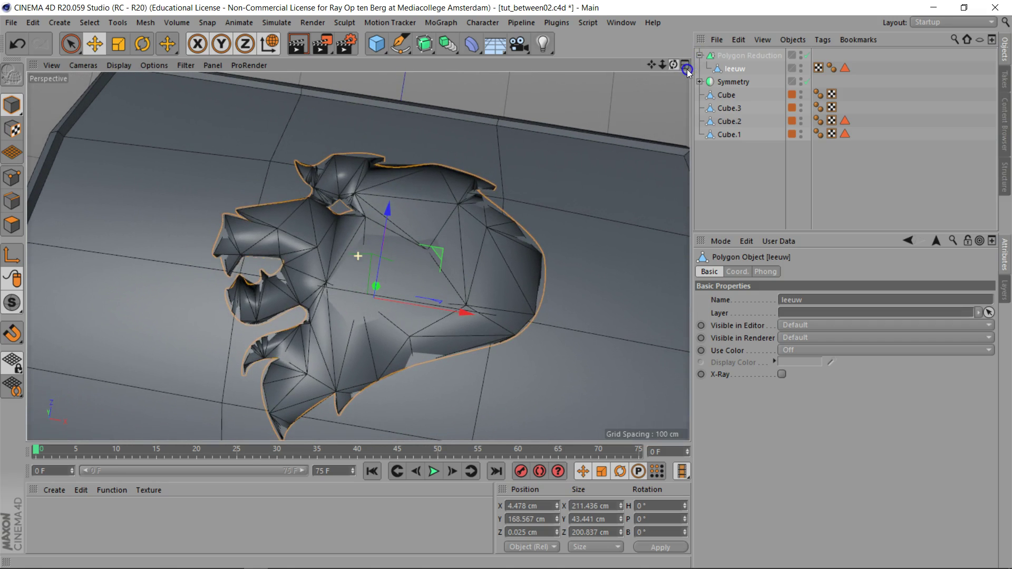
click(335, 207)
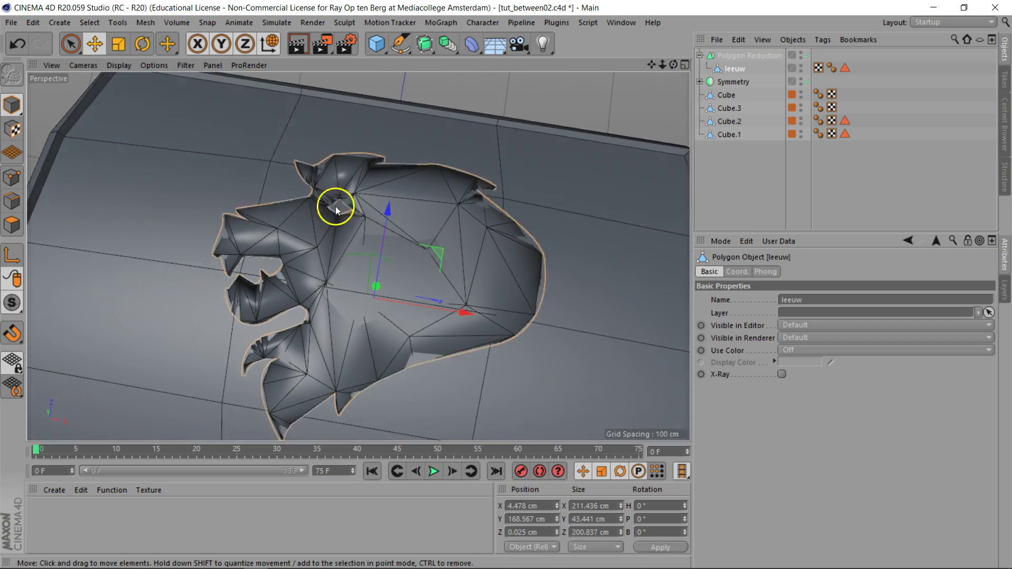
click(738, 55)
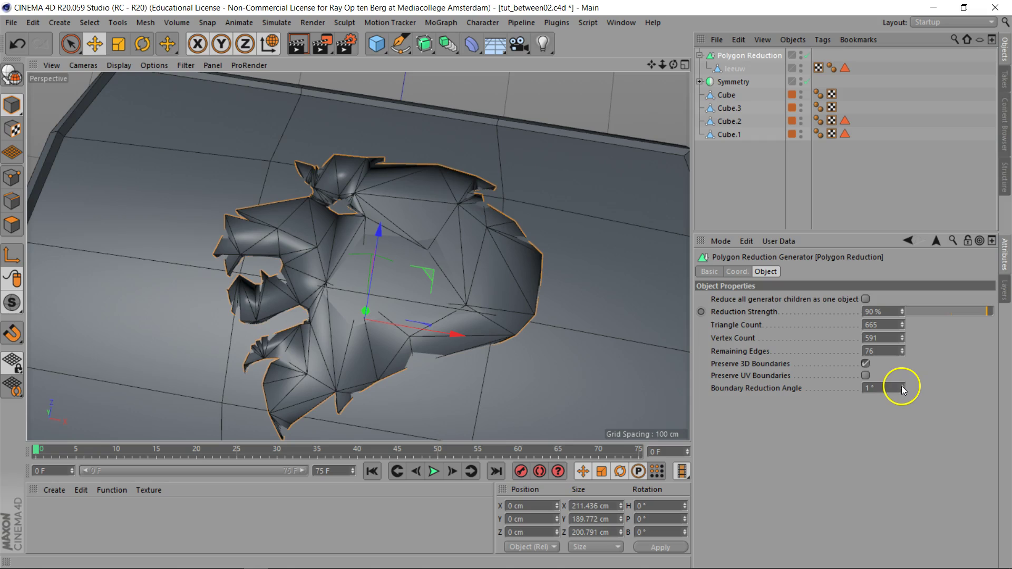
drag(903, 390, 903, 383)
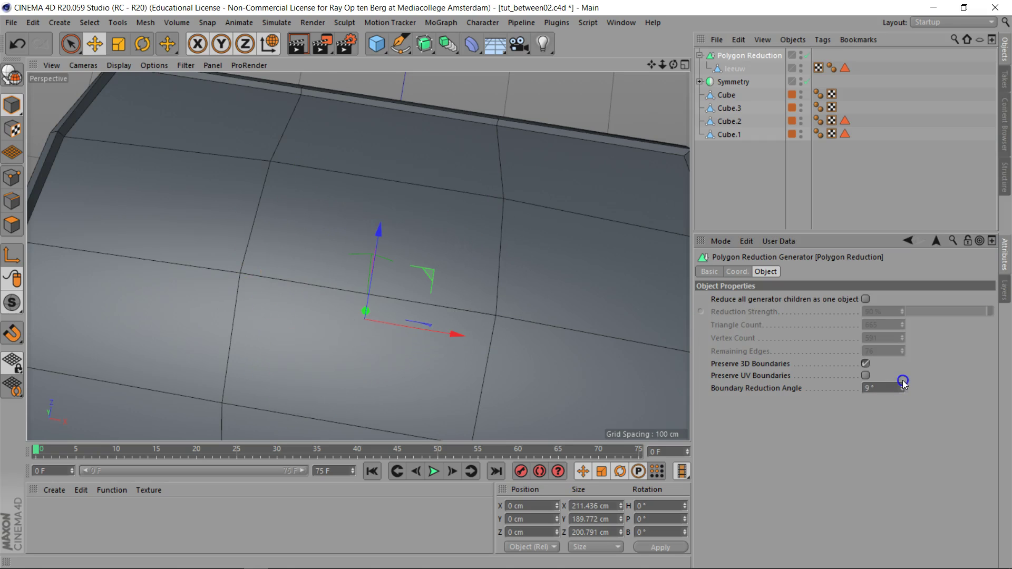
drag(903, 386, 904, 390)
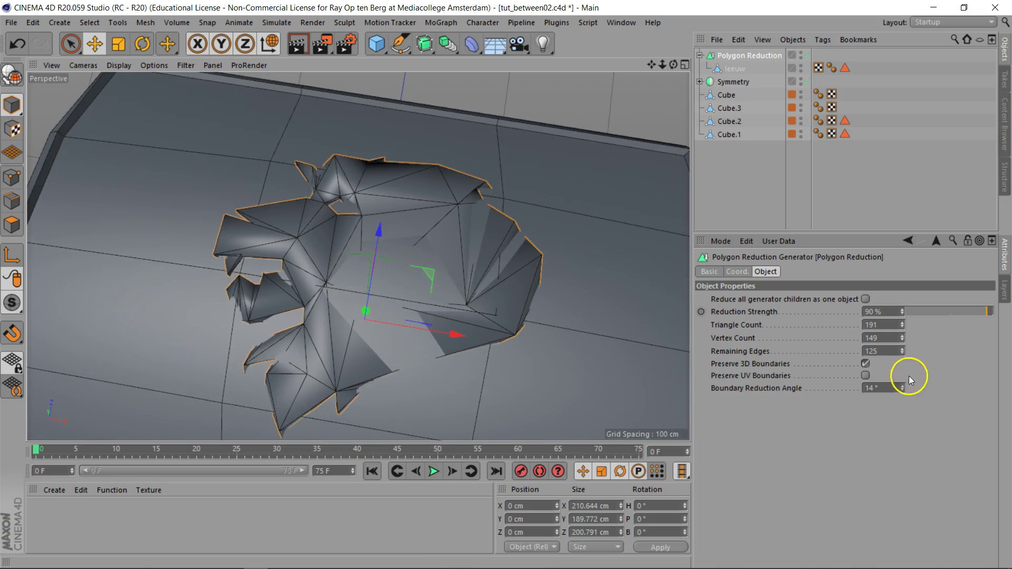
drag(902, 388, 905, 466)
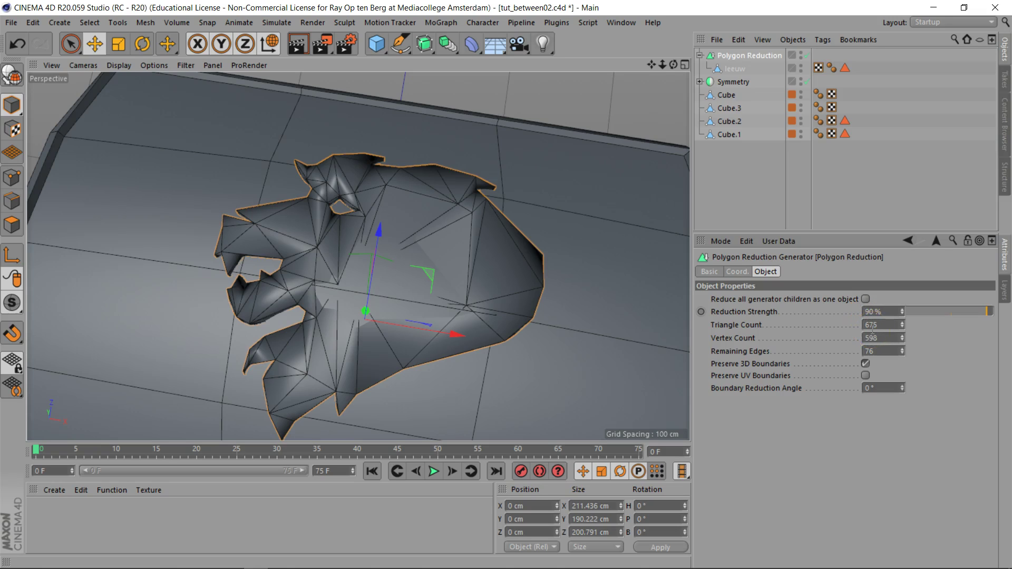
Step: Try lowering the Polygon Reduction's Reduction Strength to 83%
click(902, 313)
click(903, 314)
click(903, 314)
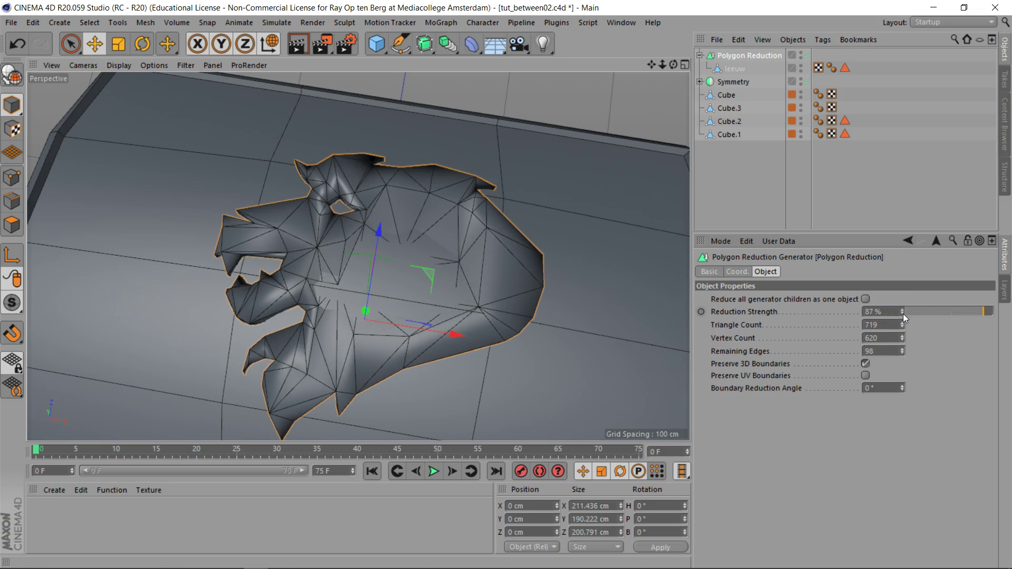
click(902, 314)
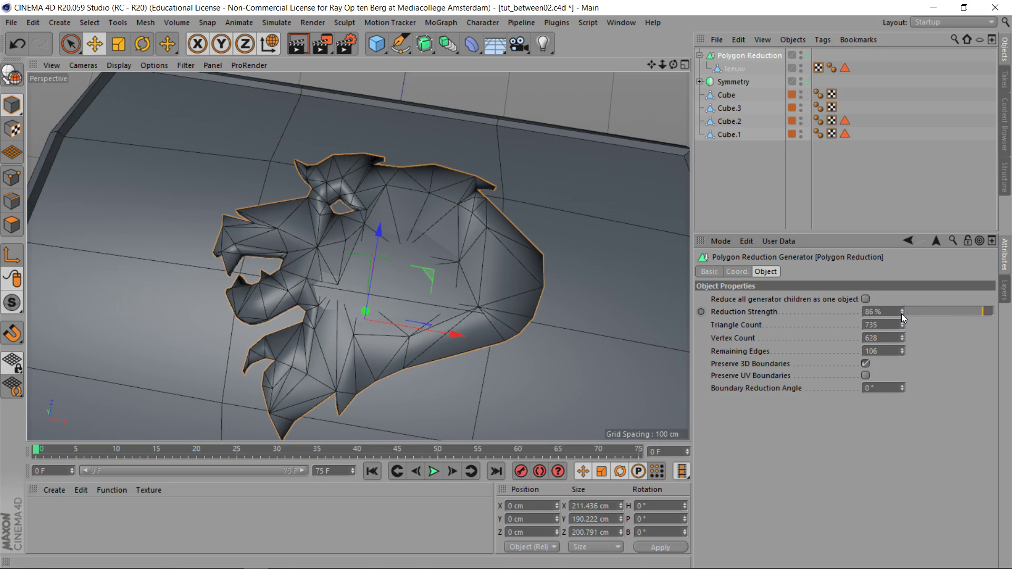
click(902, 314)
click(902, 314)
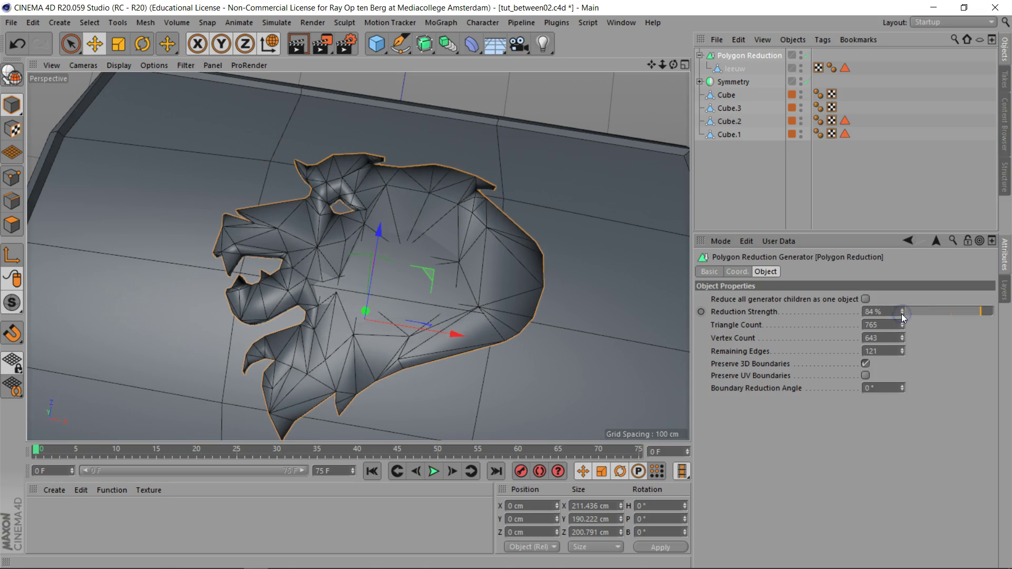
click(902, 314)
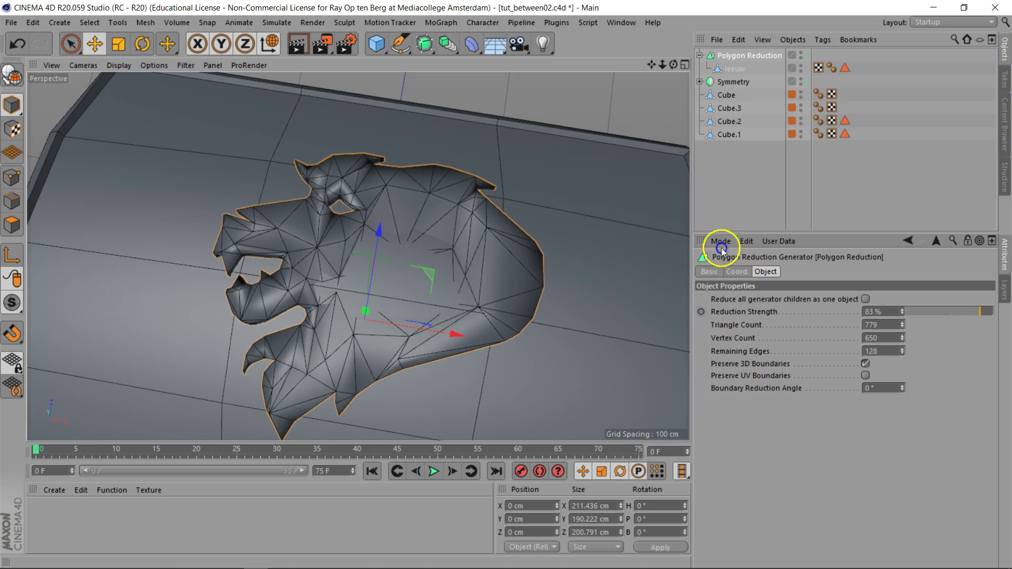
Step: Try raising the Polygon Reduction's Reduction Strength to 92%
click(902, 310)
click(902, 310)
click(903, 310)
click(902, 310)
click(902, 310)
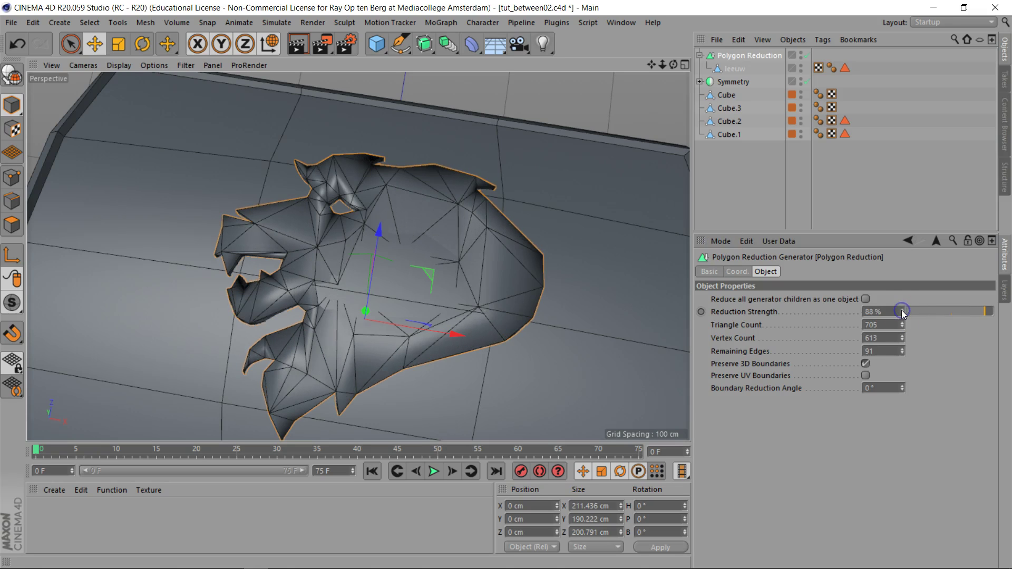
click(902, 310)
click(902, 311)
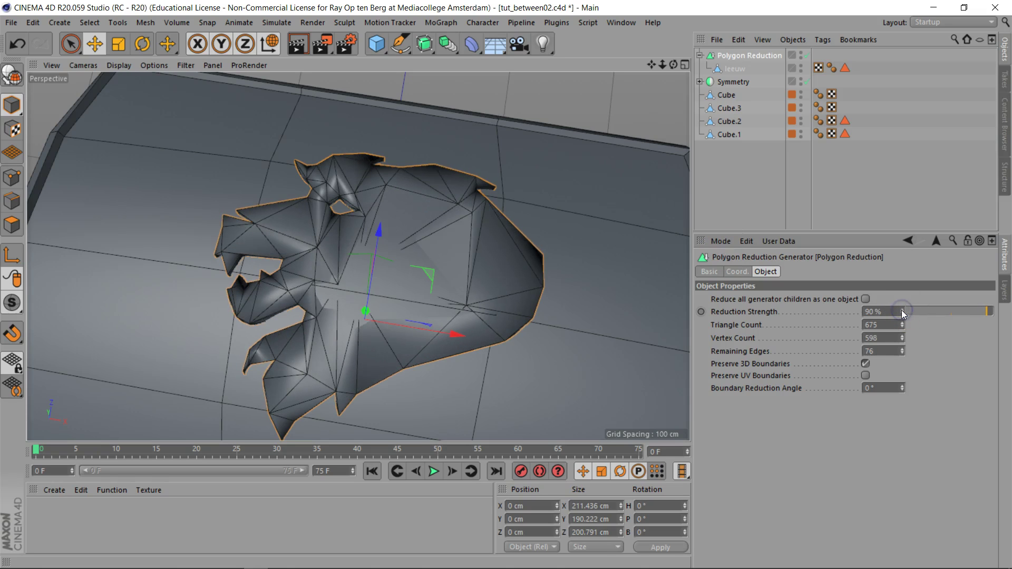
click(902, 311)
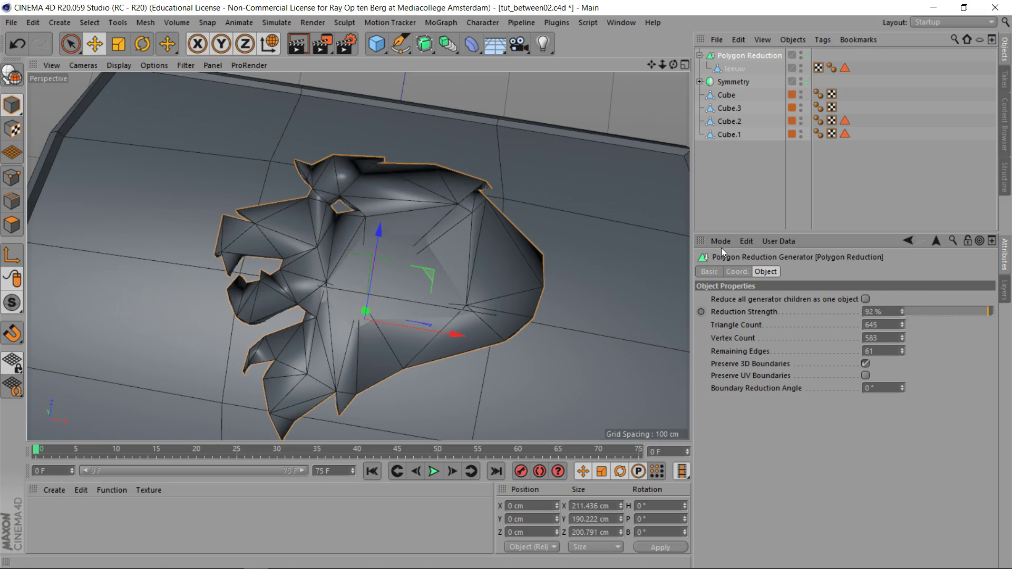
Step: Set the Polygon Reduction's Reduction Strength to 87%
click(903, 312)
click(903, 314)
click(903, 314)
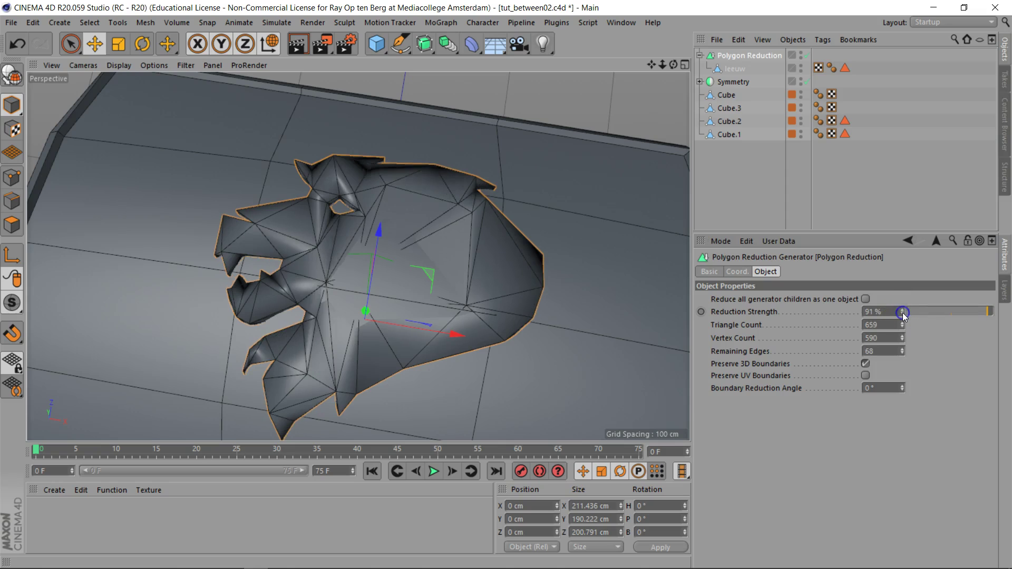
click(903, 314)
click(903, 314)
click(903, 314)
click(902, 314)
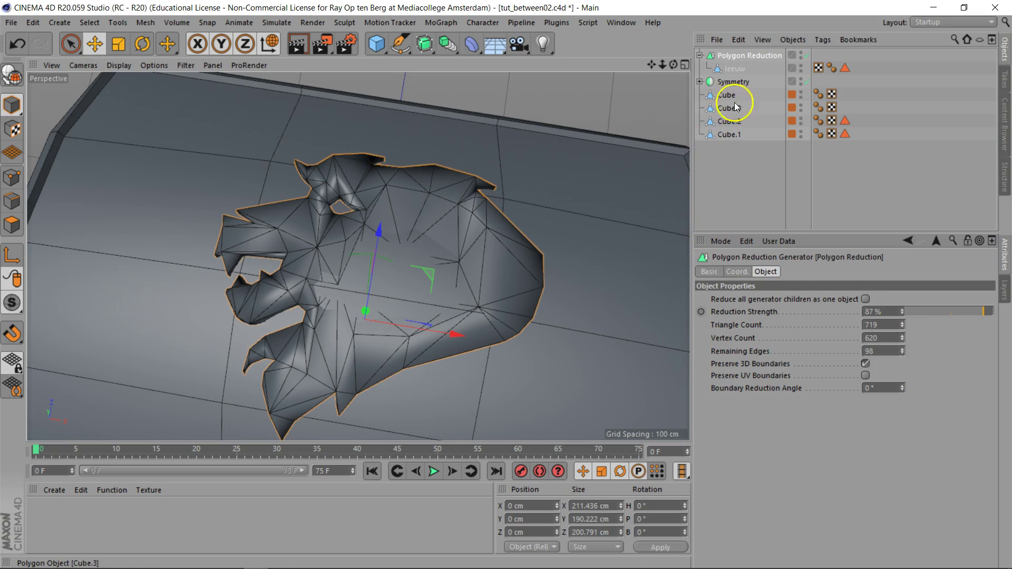
Step: Bake the Polygon Reduction into a polygon copy with Current State to Object and delete the original generator
click(730, 55)
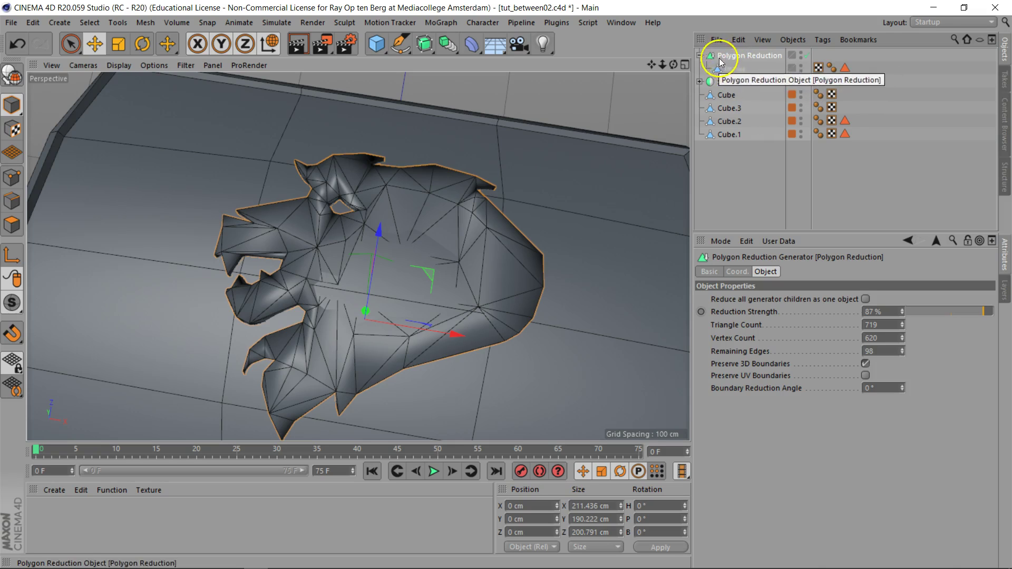
click(143, 24)
mouse_move(161, 42)
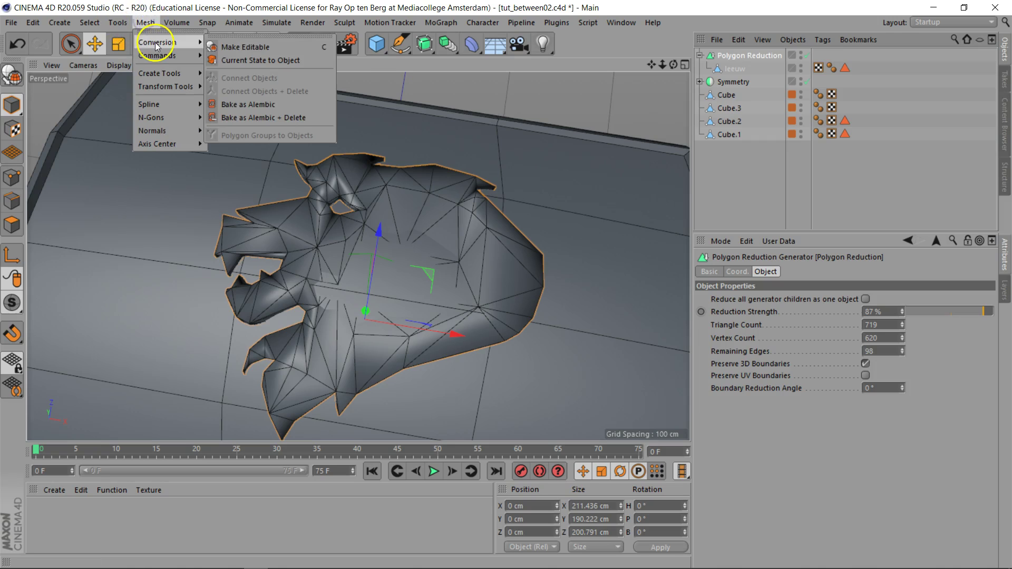
click(242, 61)
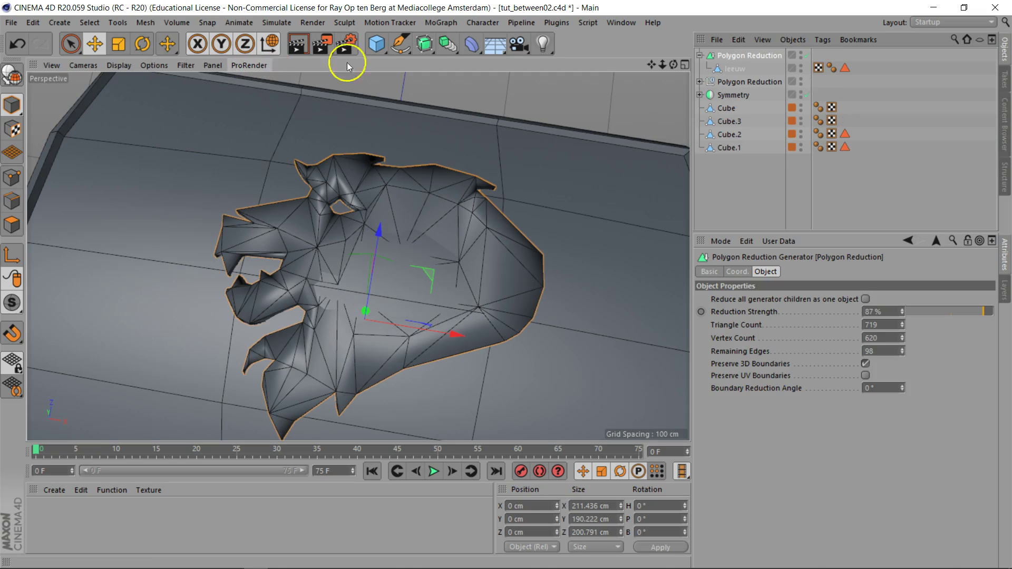
click(699, 82)
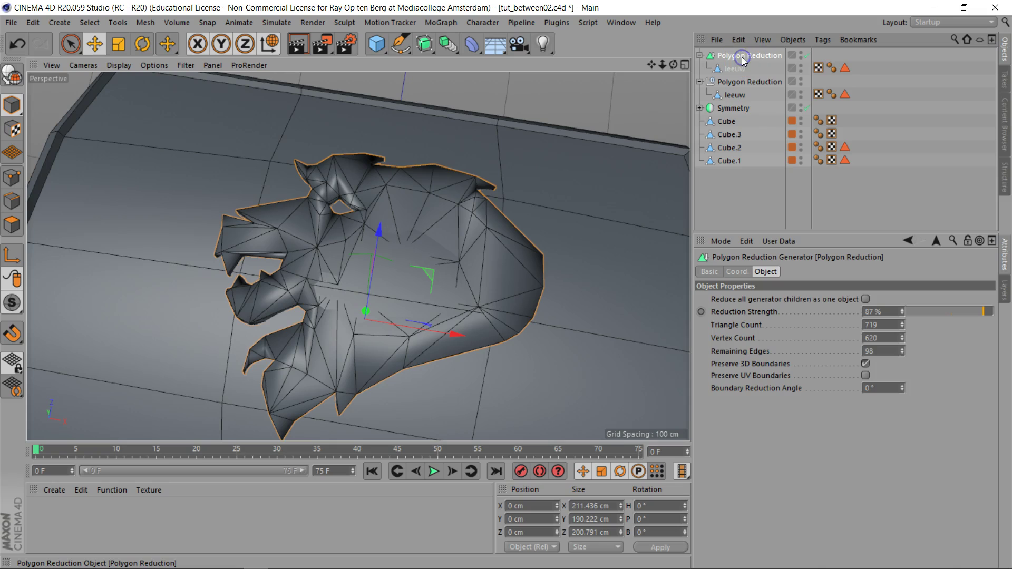
key(Delete)
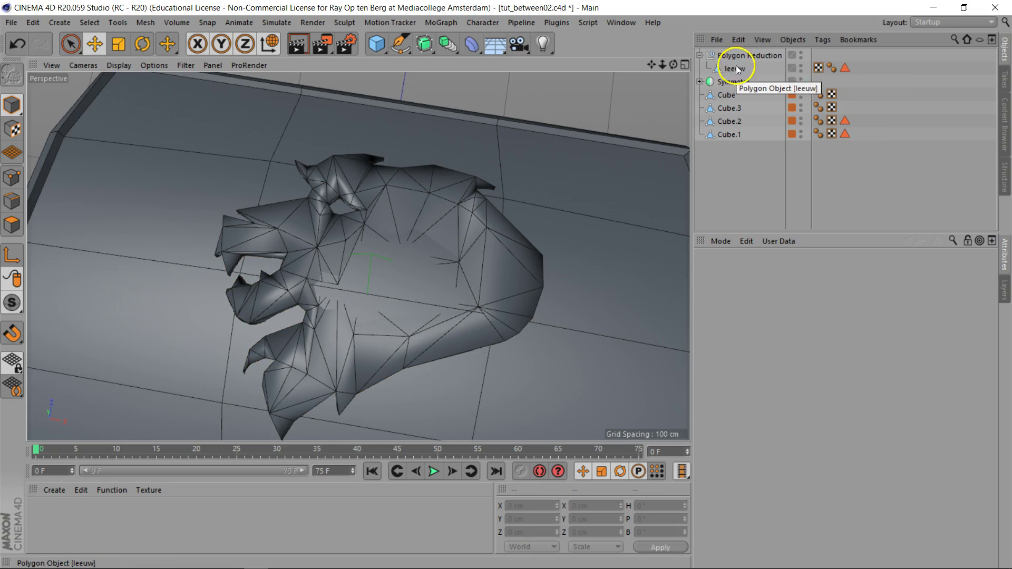
Step: Move the leeuw mesh out of the Polygon Reduction null and delete the empty null
drag(735, 69, 737, 51)
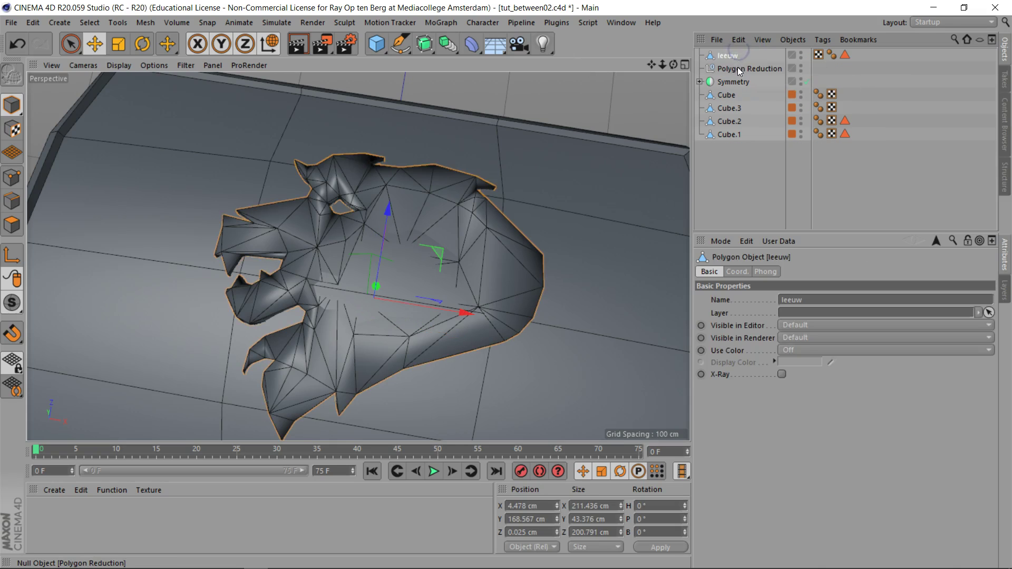
click(738, 68)
key(Delete)
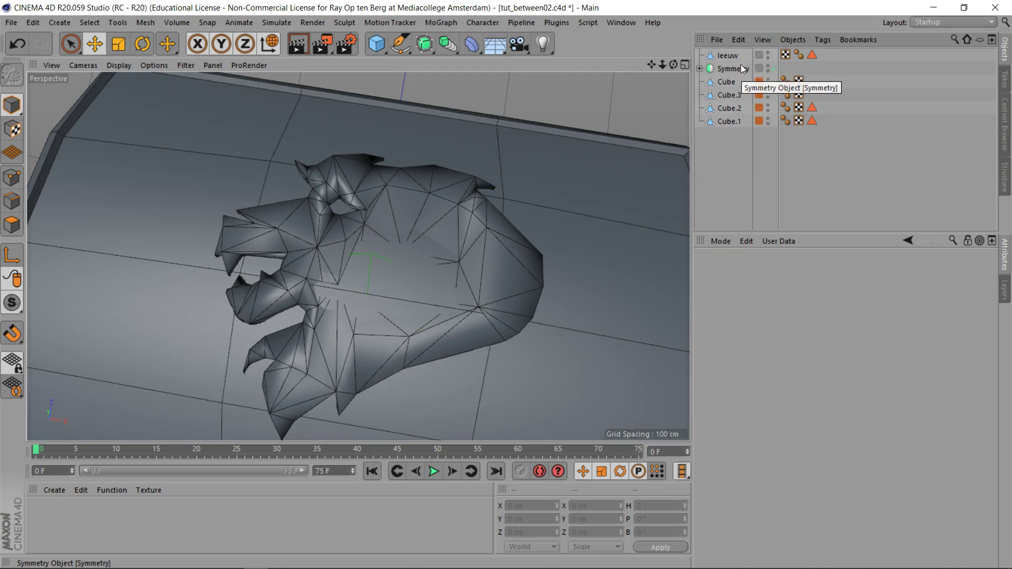
Step: Add an FFD deformer and make it a child of the leeuw mesh
drag(673, 64, 648, 75)
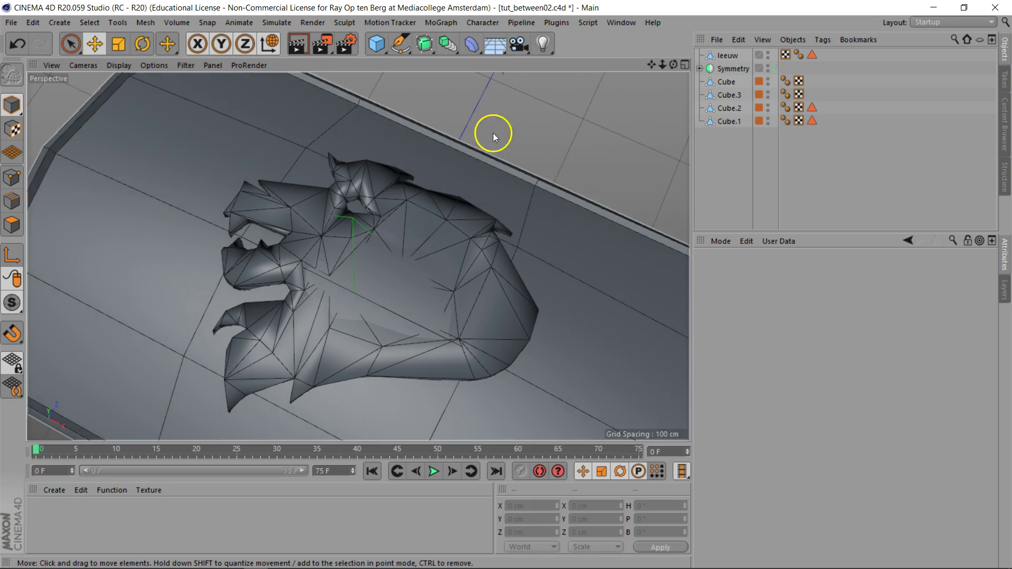
click(472, 48)
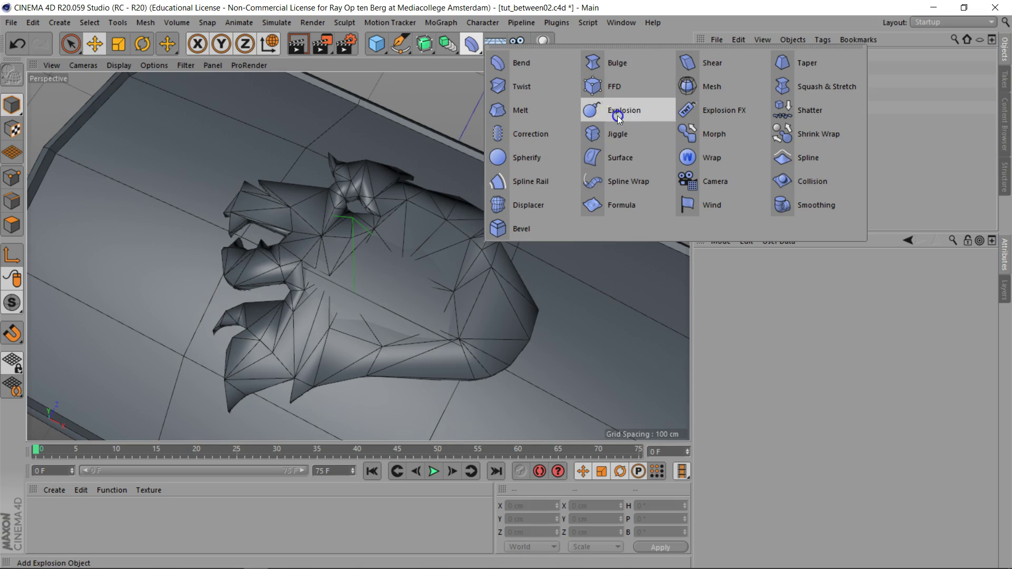
click(616, 88)
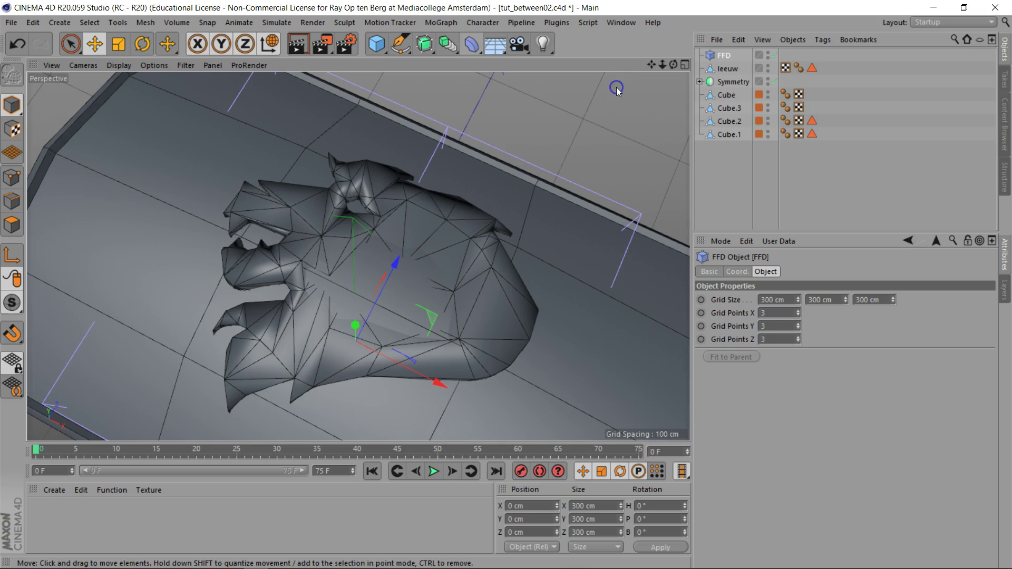
double_click(724, 56)
drag(737, 71, 736, 70)
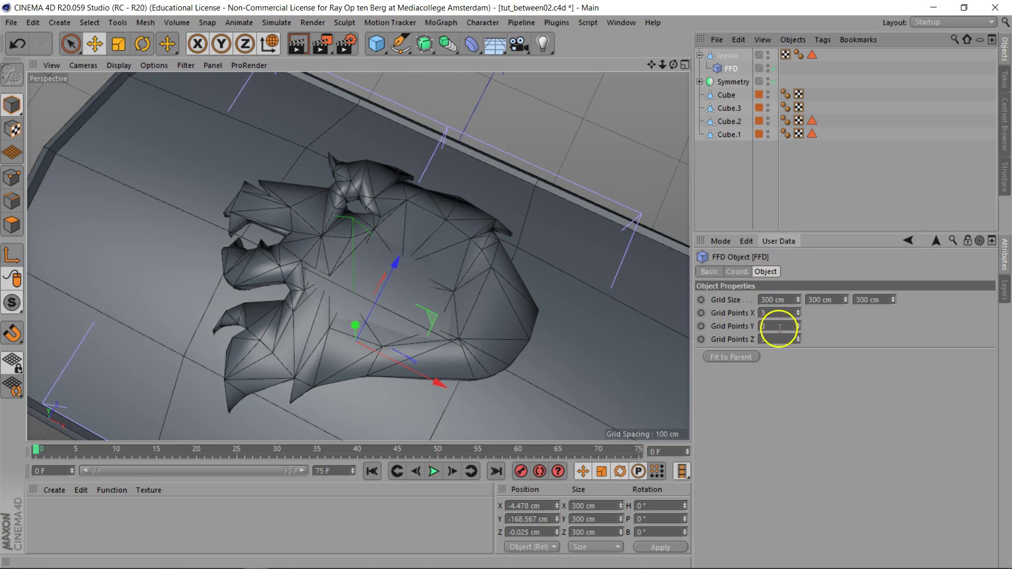
Step: Fit the FFD to its parent and enlarge its grid size to 214.436 cm in X and 203.791 cm in Z
click(738, 358)
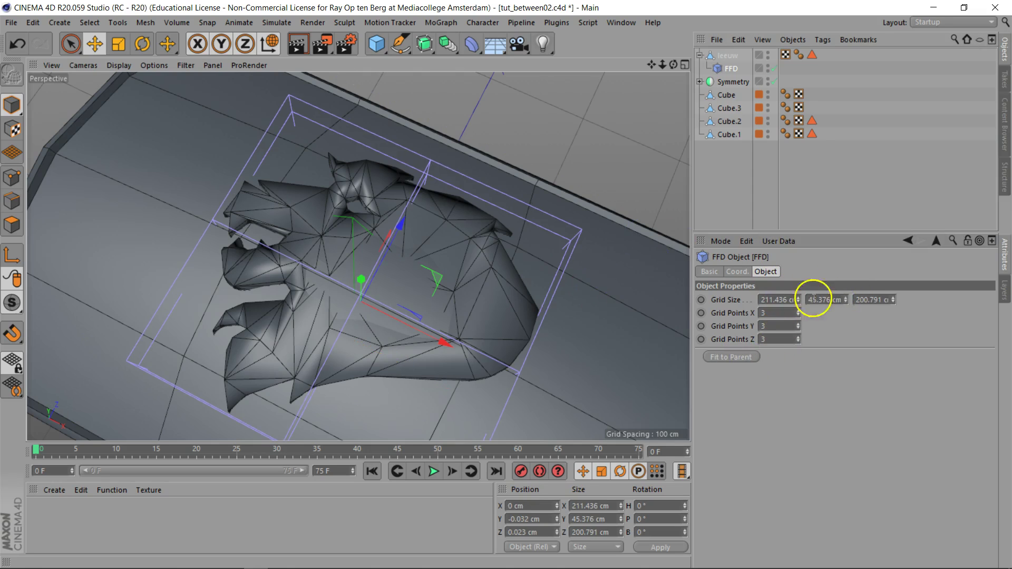
drag(799, 301, 804, 301)
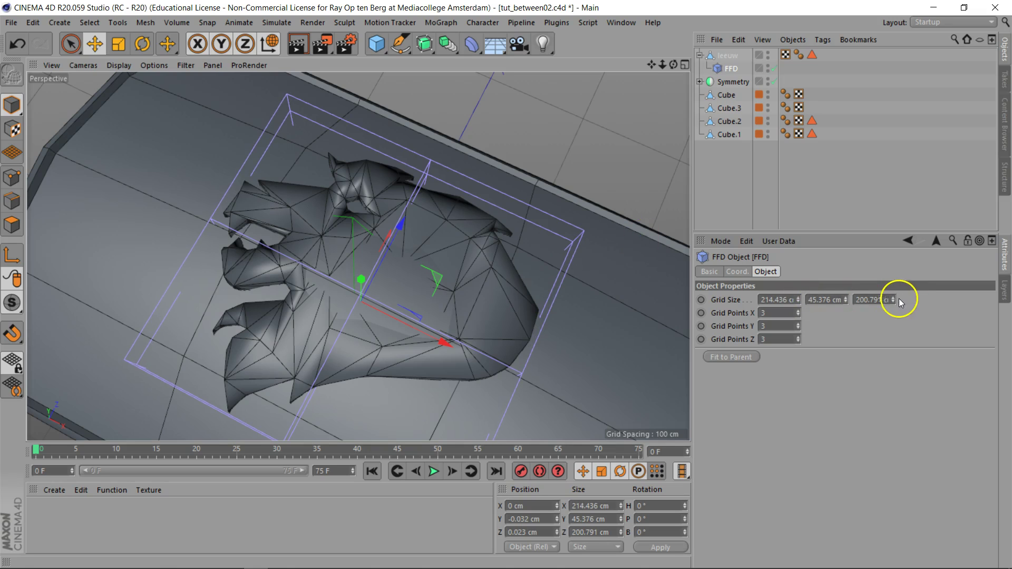
drag(893, 299, 896, 298)
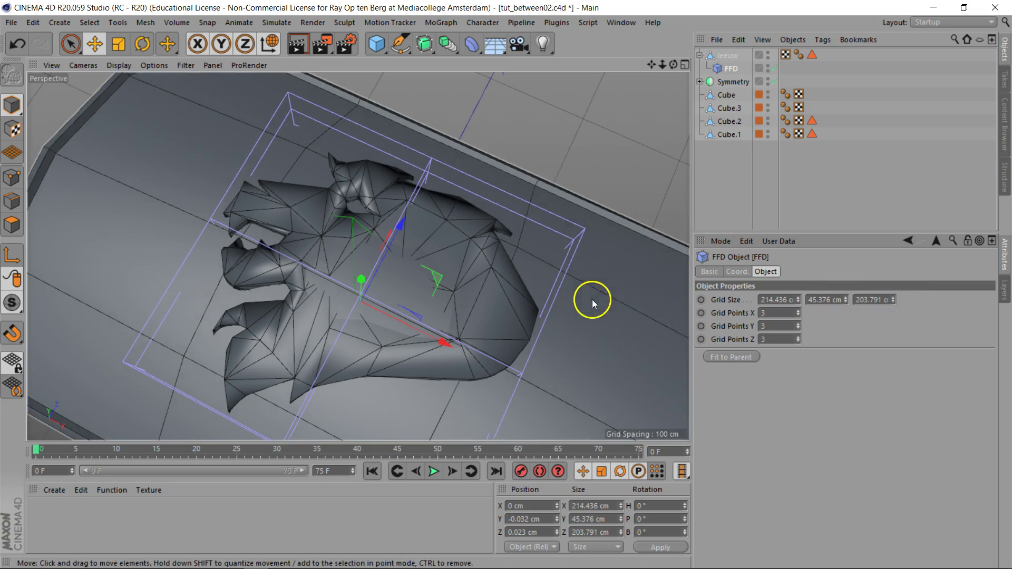
Step: Raise the top centre point of the FFD cage to about 71 cm in Y to bulge the lion upward
drag(672, 67, 624, 22)
drag(71, 45, 102, 61)
click(13, 178)
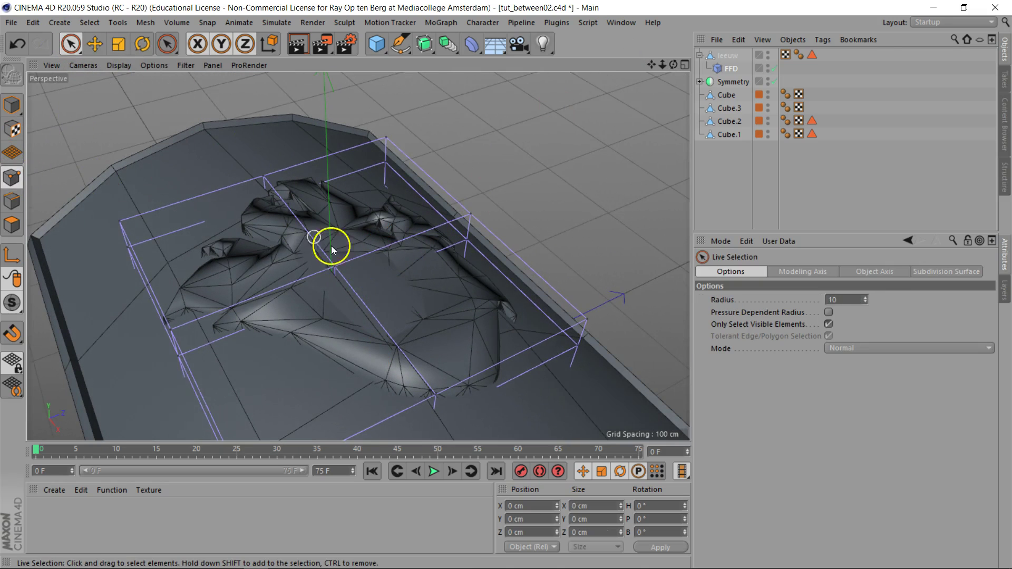
click(335, 265)
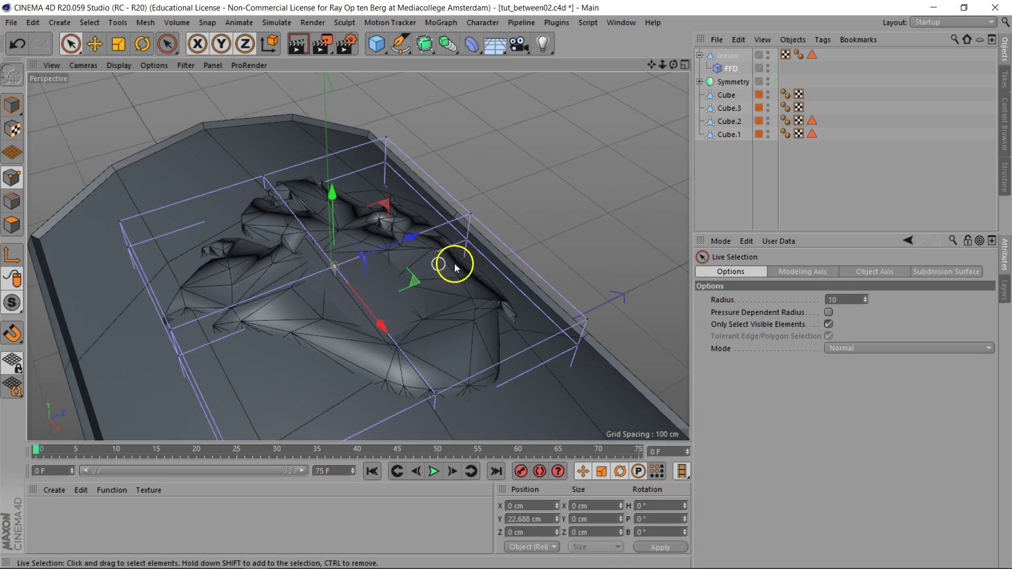
drag(332, 196, 351, 126)
mouse_move(673, 65)
mouse_down()
mouse_move(773, 74)
mouse_move(723, 55)
mouse_move(672, 71)
mouse_up()
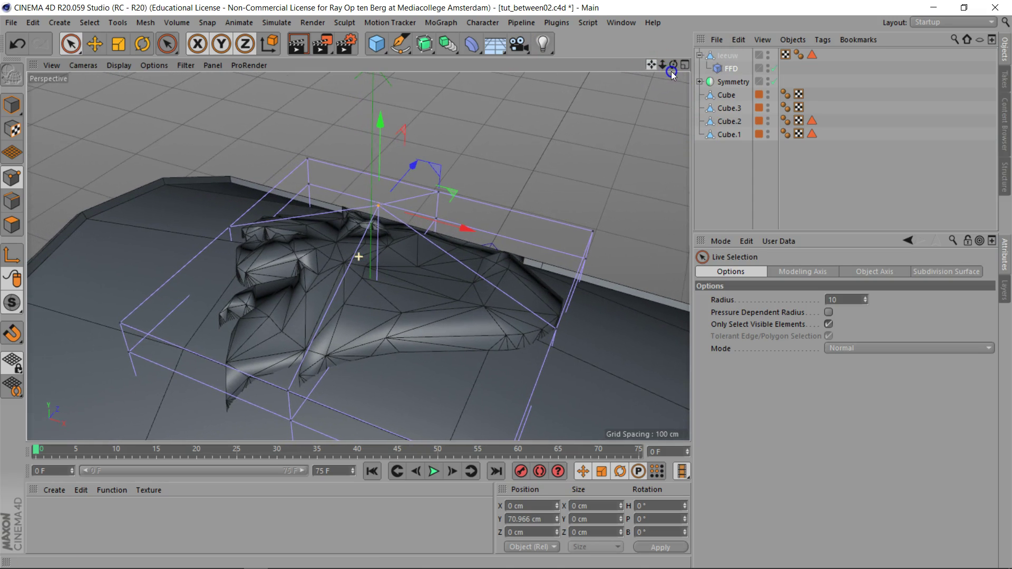
Step: Lower the whole leeuw object slightly into the curved surface, to a Y position of about 165 cm
click(727, 56)
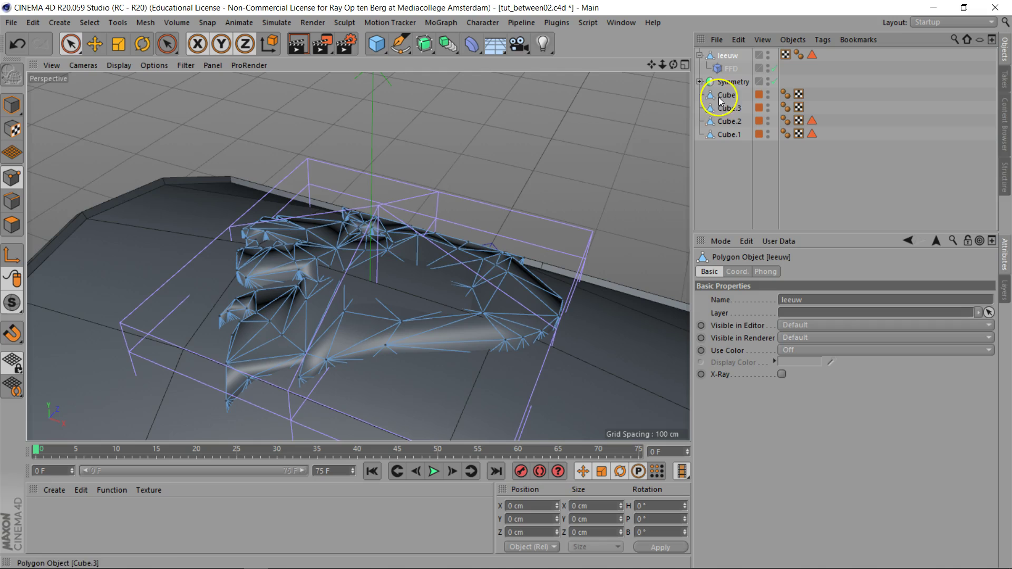
click(12, 104)
click(96, 44)
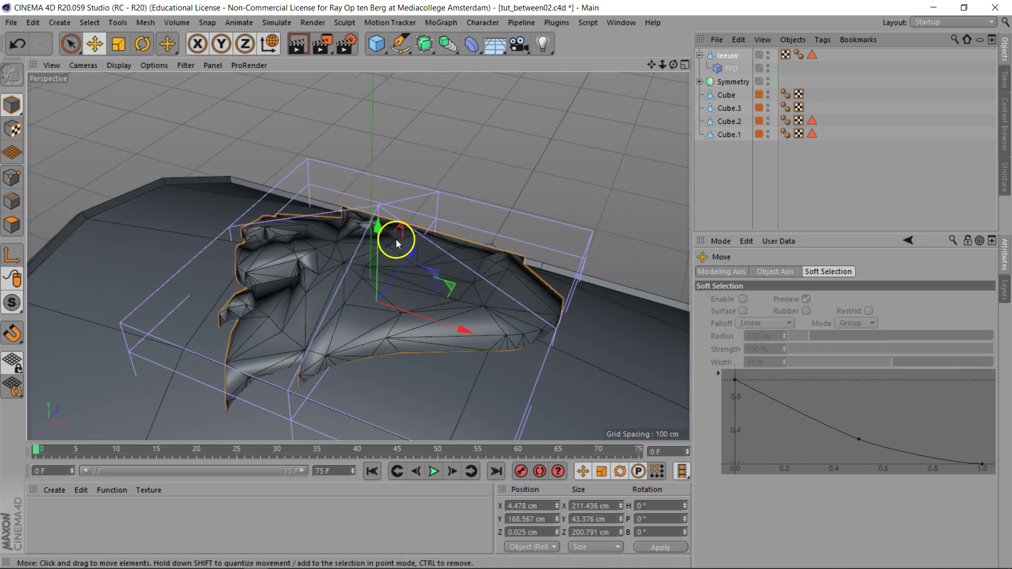
drag(378, 230, 379, 240)
click(327, 363)
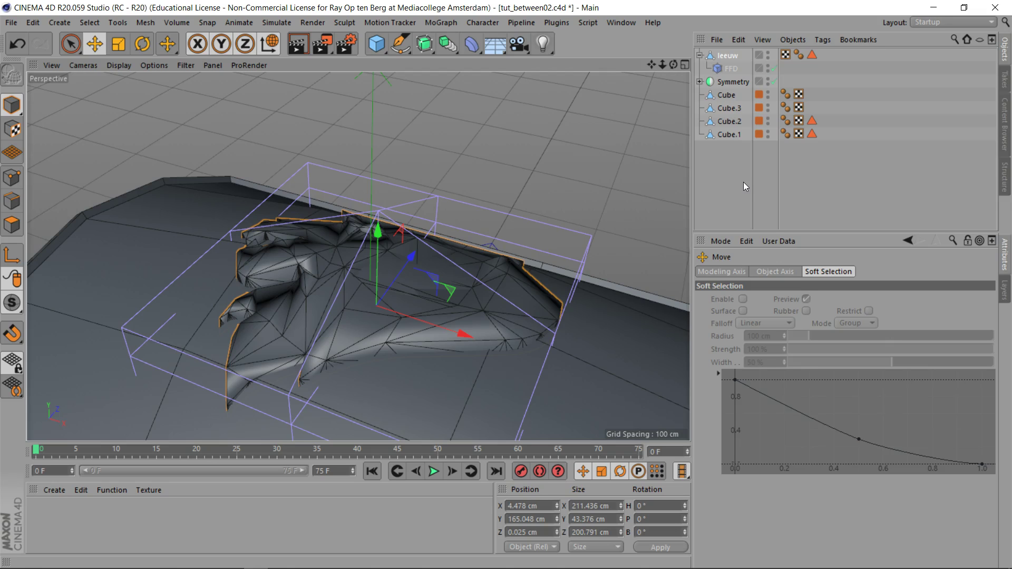
Step: Hide the FFD cage in the viewport and inspect the deformed lion from above
click(768, 67)
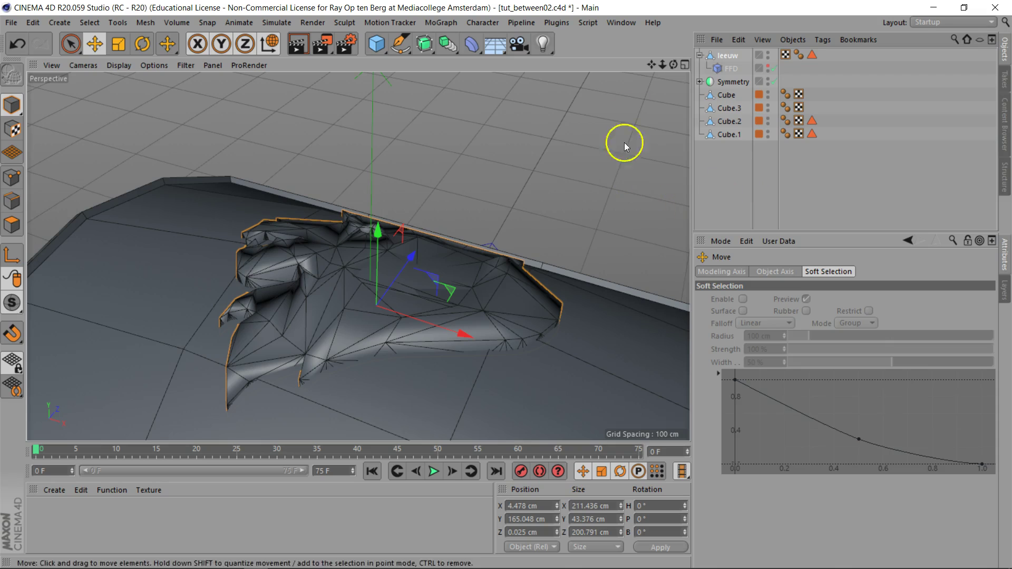
drag(673, 66, 671, 113)
click(582, 206)
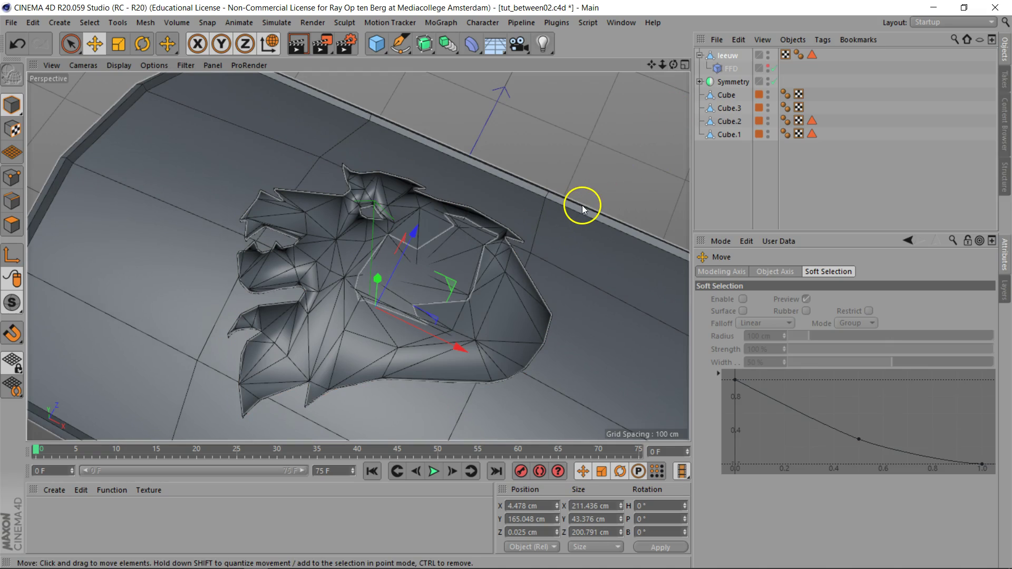